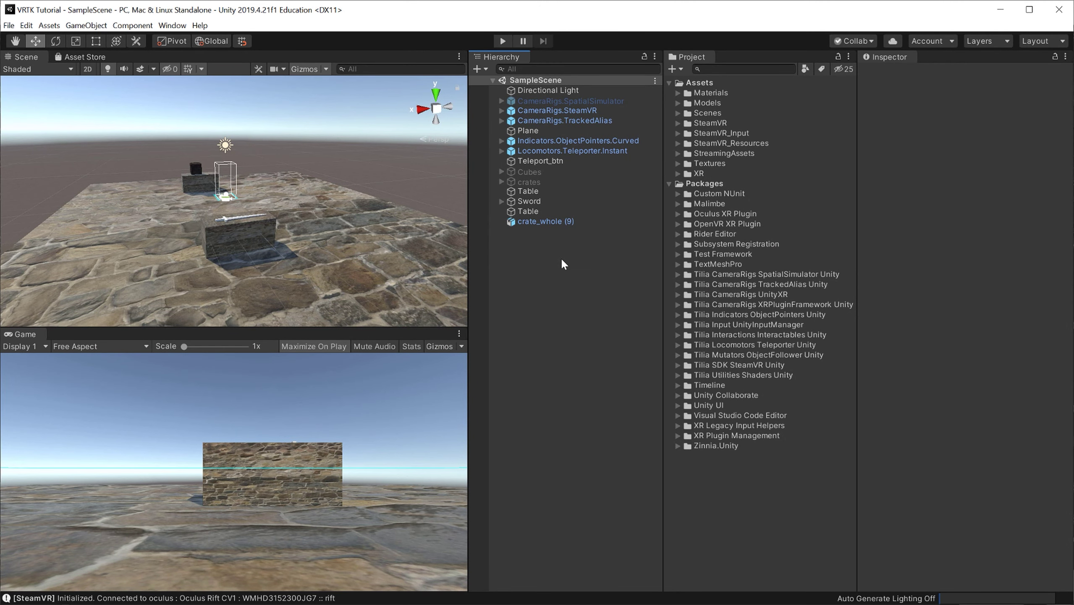
- Duplicate the Teleport_btn object twice
left_click(551, 161)
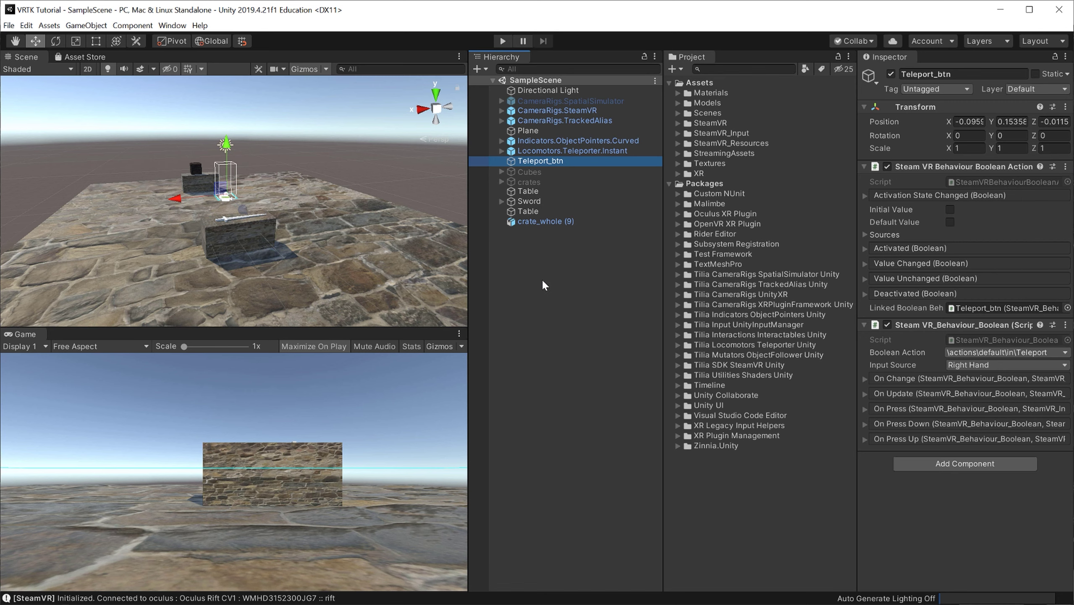
key("ctrl+d")
key("ctrl+d")
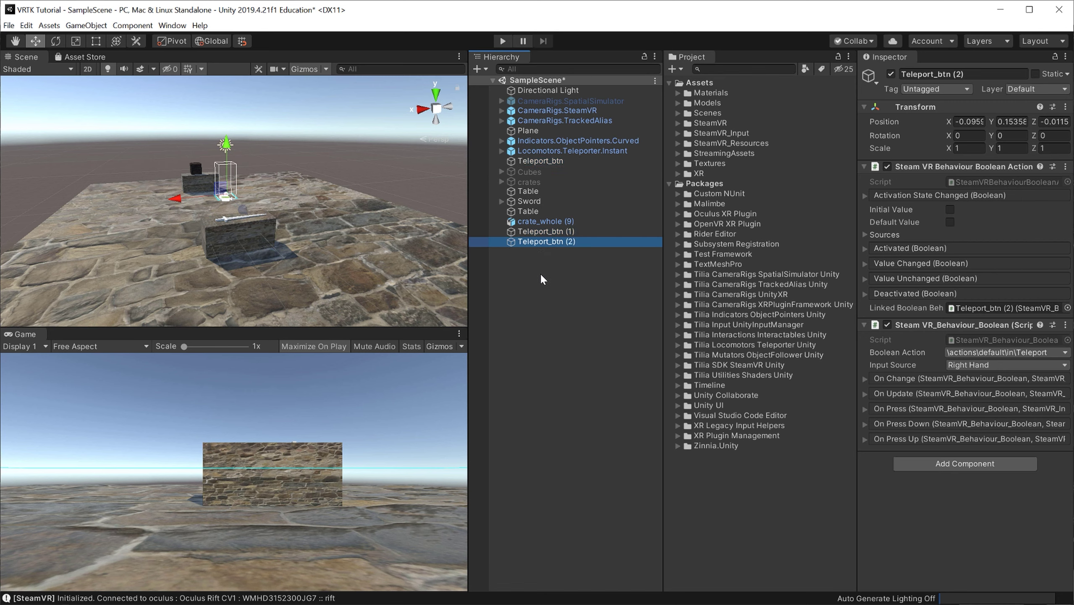
- Rename the two Teleport_btn copies as Grab_btn_L and Grab_btn_R
left_click(530, 232)
left_click(932, 74)
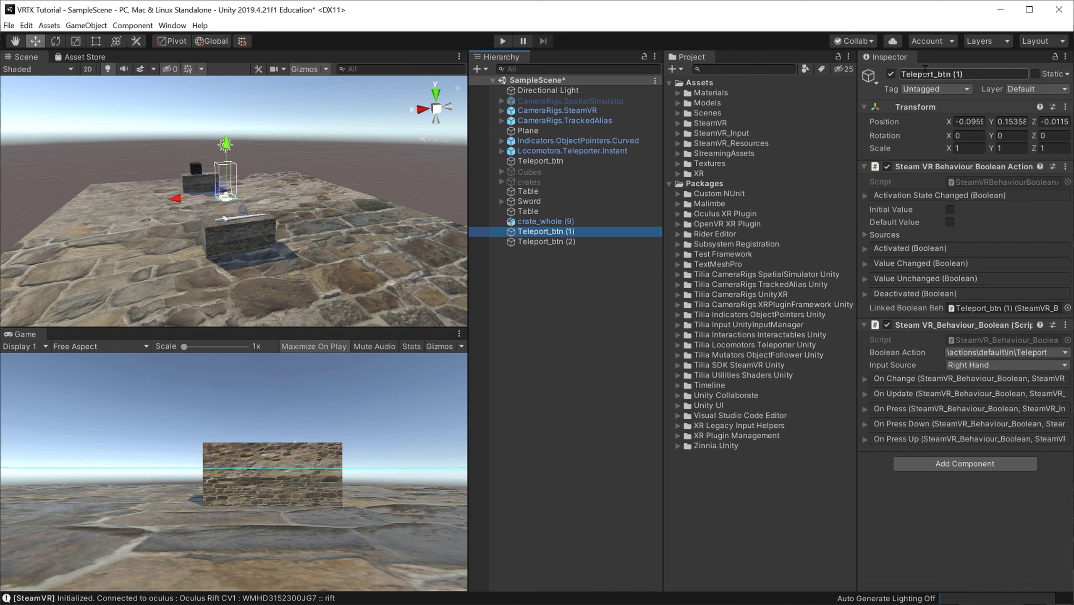
key("BackSpace")
key("BackSpace")
key("BackSpace")
key("BackSpace")
key("BackSpace")
key("BackSpace")
key("BackSpace")
type("Grab")
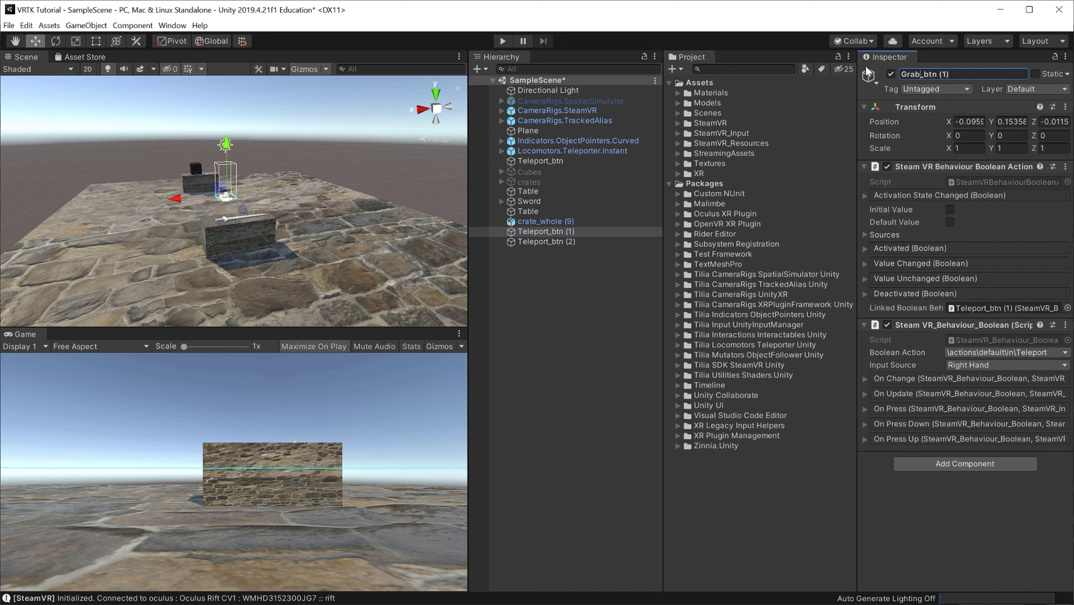
key("End")
key("BackSpace")
key("BackSpace")
key("BackSpace")
key("BackSpace")
type("_L")
key("Return")
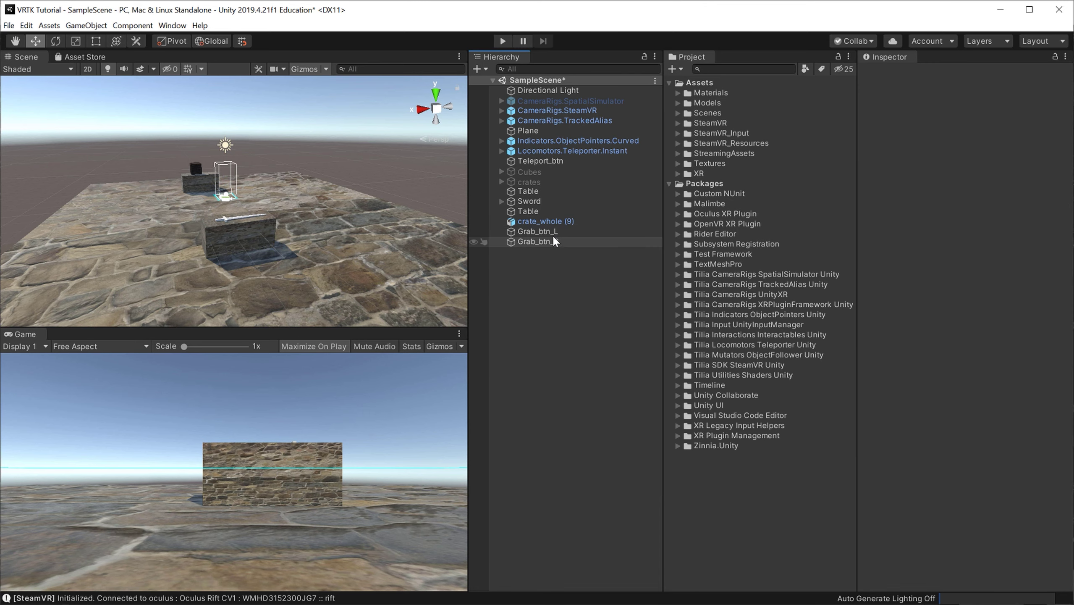
- Set Grab_btn_L's Boolean Action to \actions\default\in\GrabGrip and its Input Source to Left Hand
left_click(552, 234)
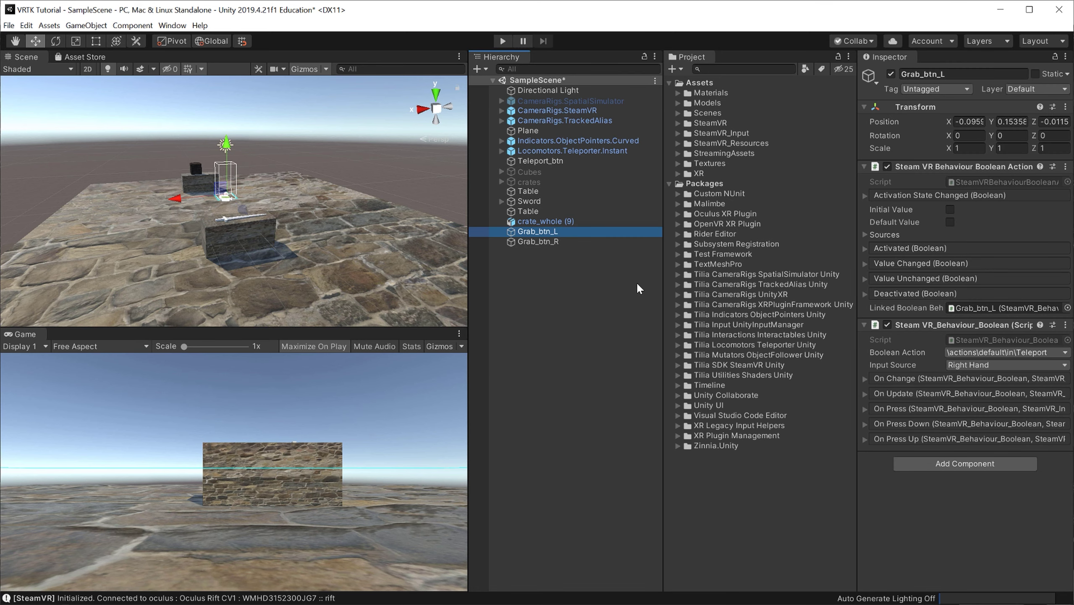
left_click(982, 354)
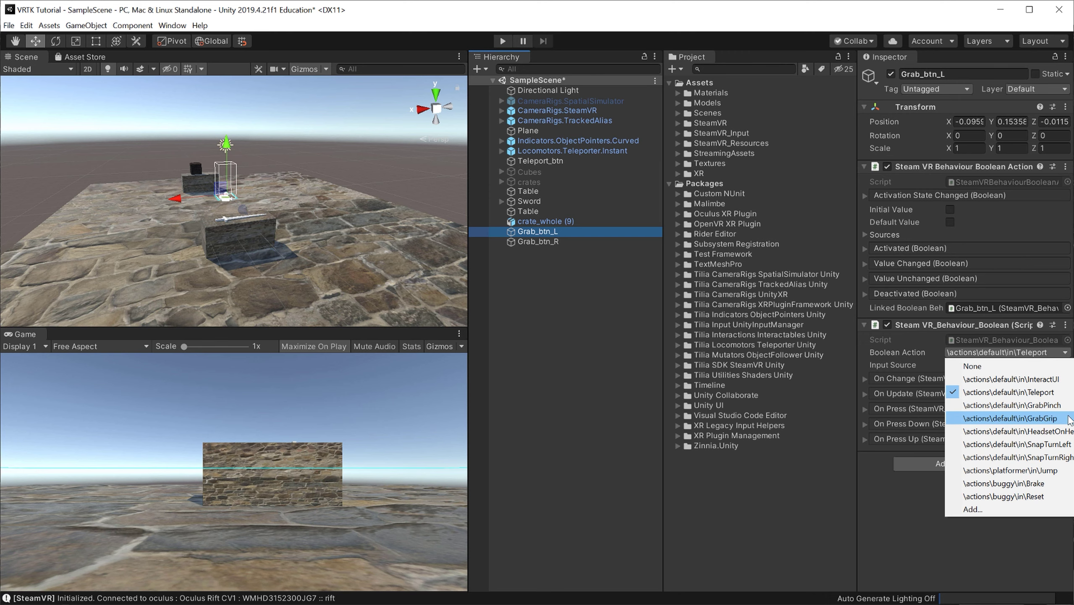
left_click(1067, 418)
left_click(968, 368)
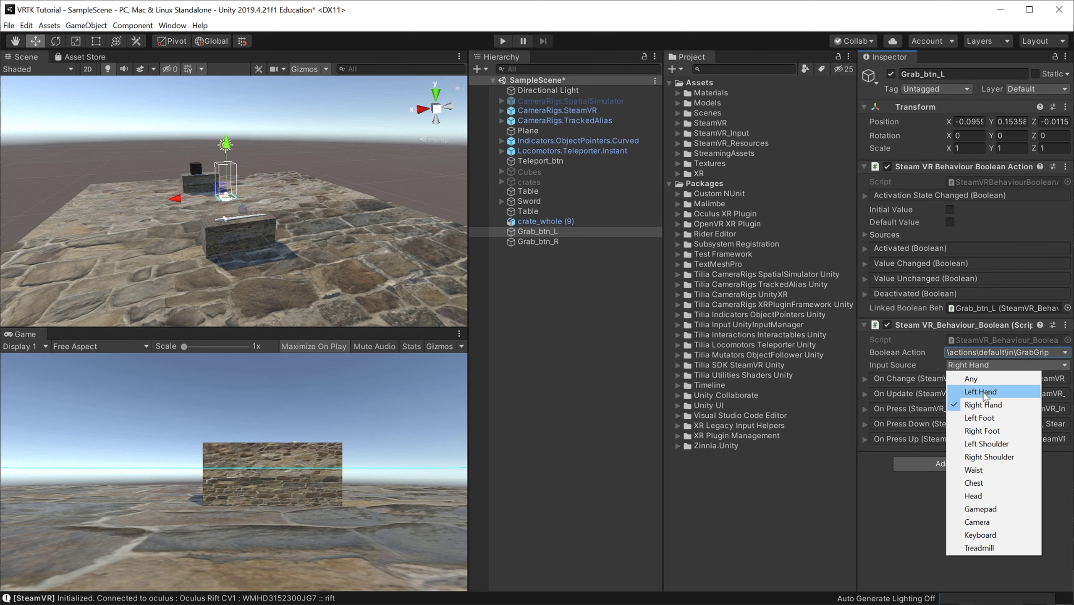
left_click(979, 391)
- Set Grab_btn_R's Boolean Action to \actions\default\in\GrabGrip
left_click(542, 241)
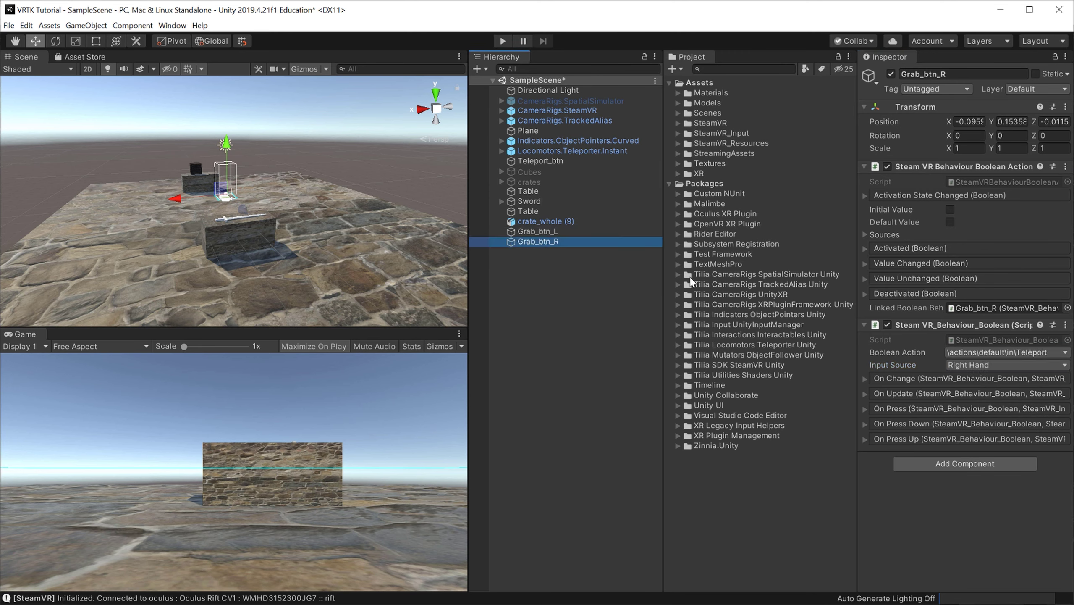
left_click(971, 354)
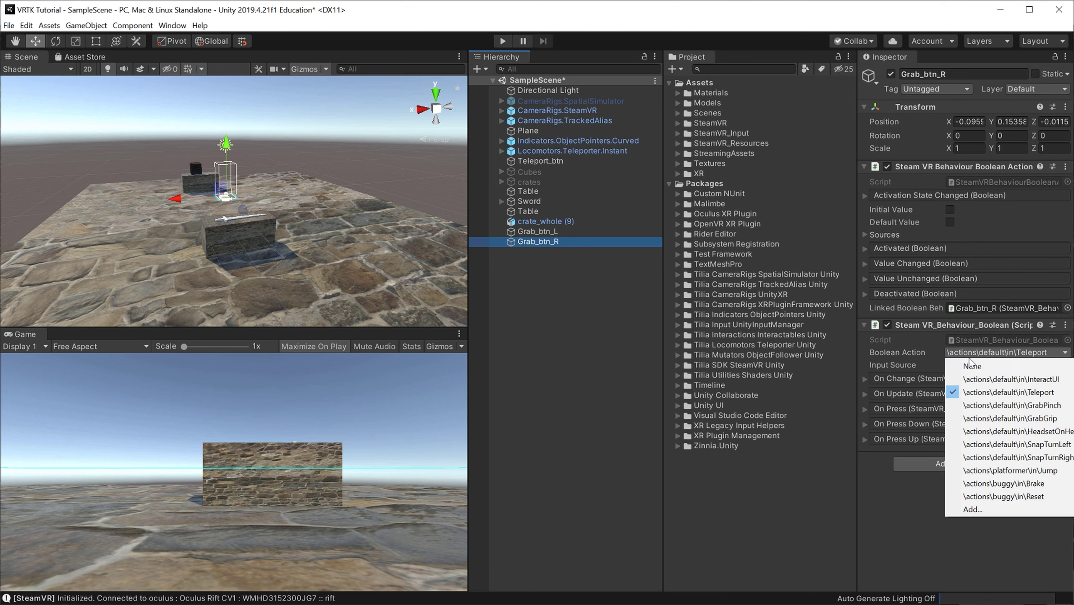
left_click(982, 418)
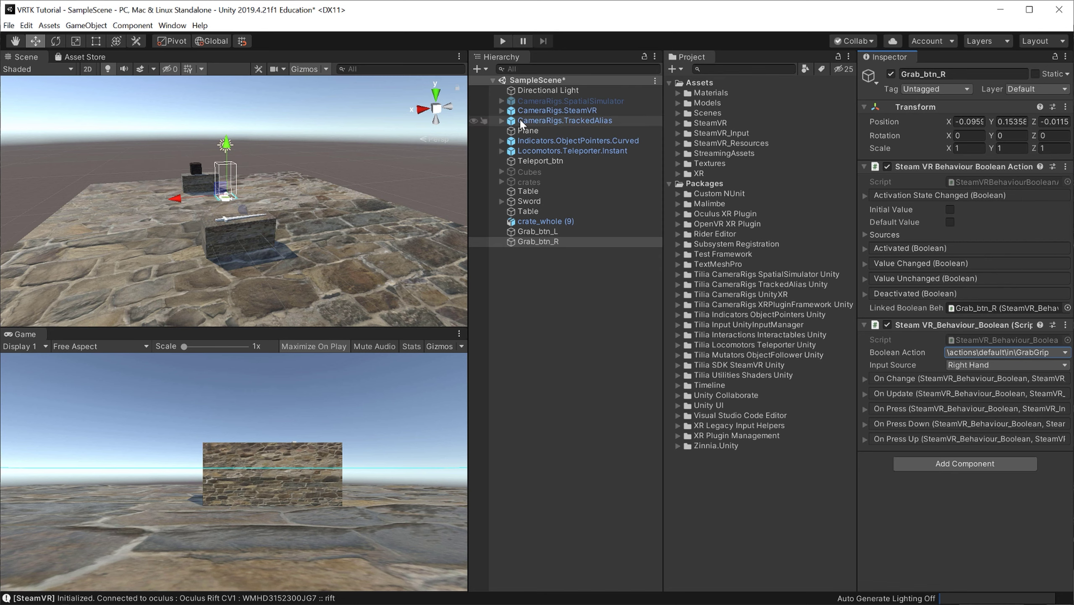
- Assign Grab_btn_L as the Grab Action of the Interactions.Interactor under LeftControllerAlias in CameraRigs.TrackedAlias
left_click(502, 120)
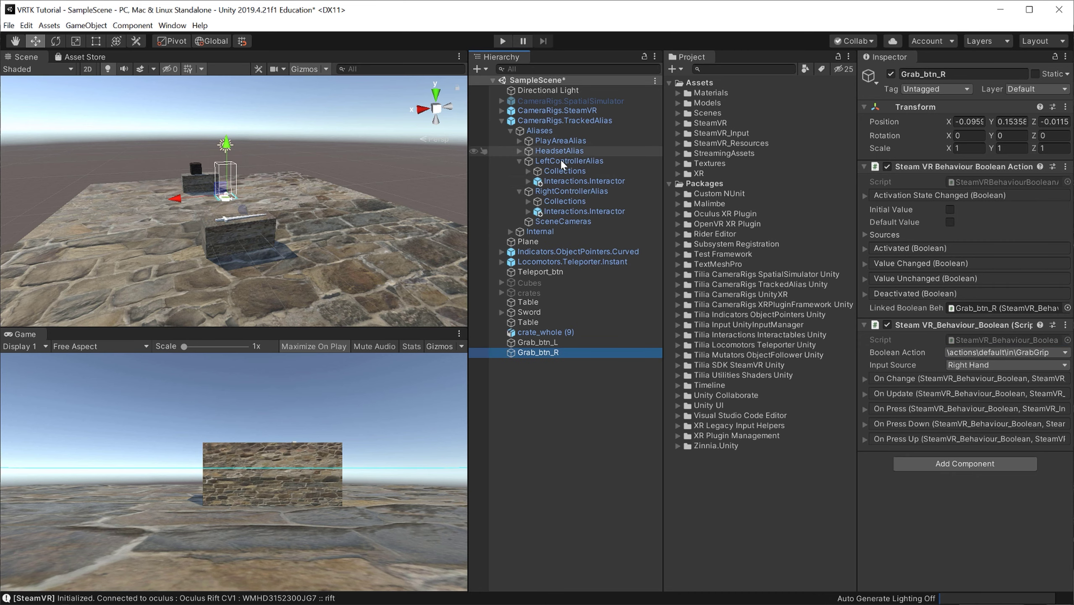
left_click(566, 180)
left_click(573, 208)
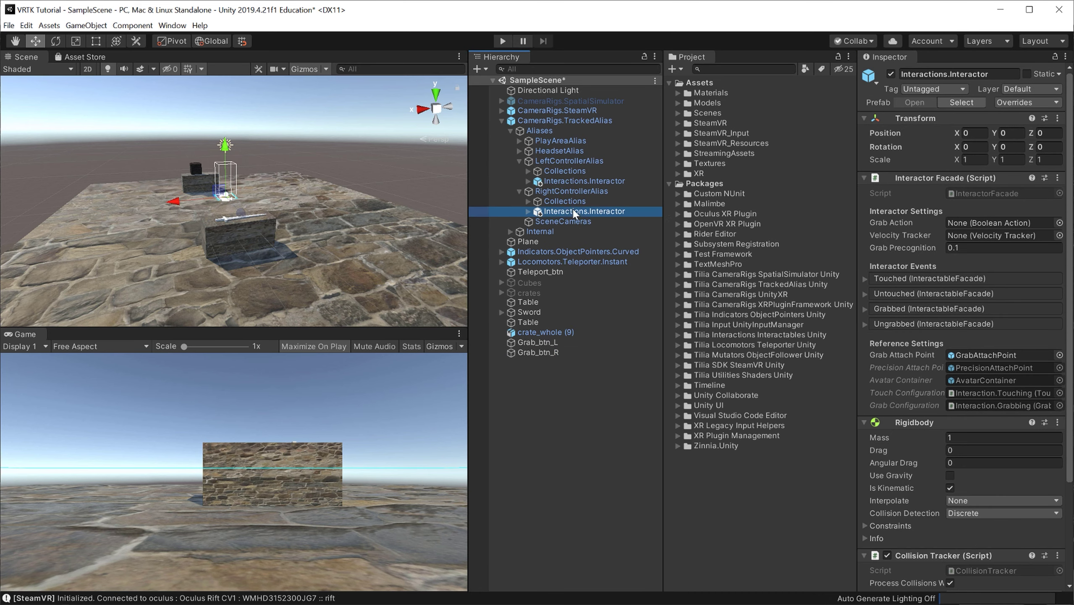
left_click(573, 183)
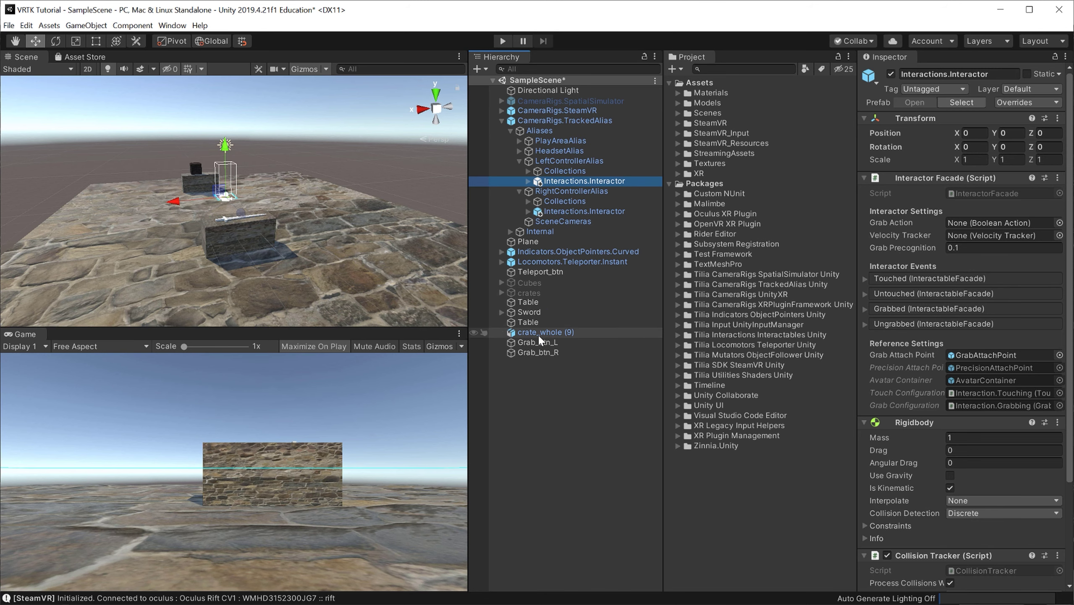
left_click_drag(537, 341, 975, 224)
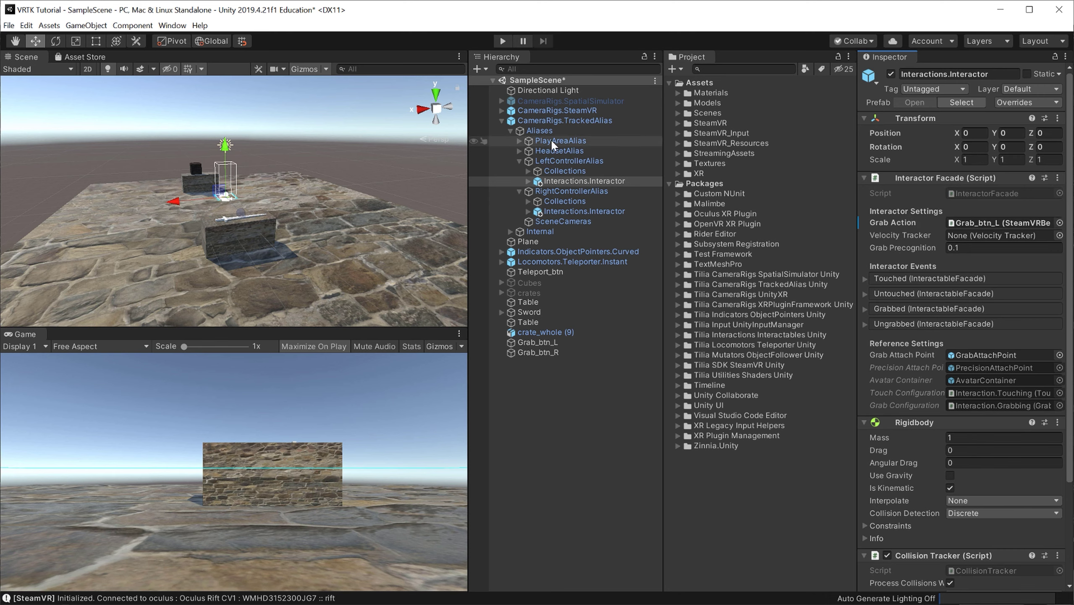
- Assign LeftController from CameraRigs.SteamVR's VelocityTrackers as the left interactor's Velocity Tracker
left_click(501, 110)
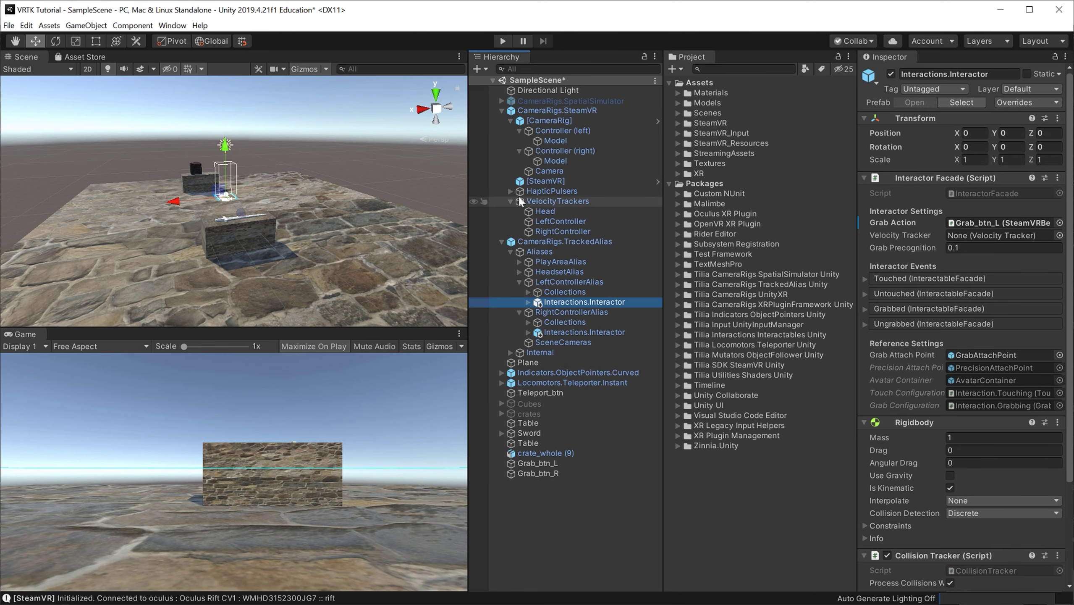
left_click(512, 120)
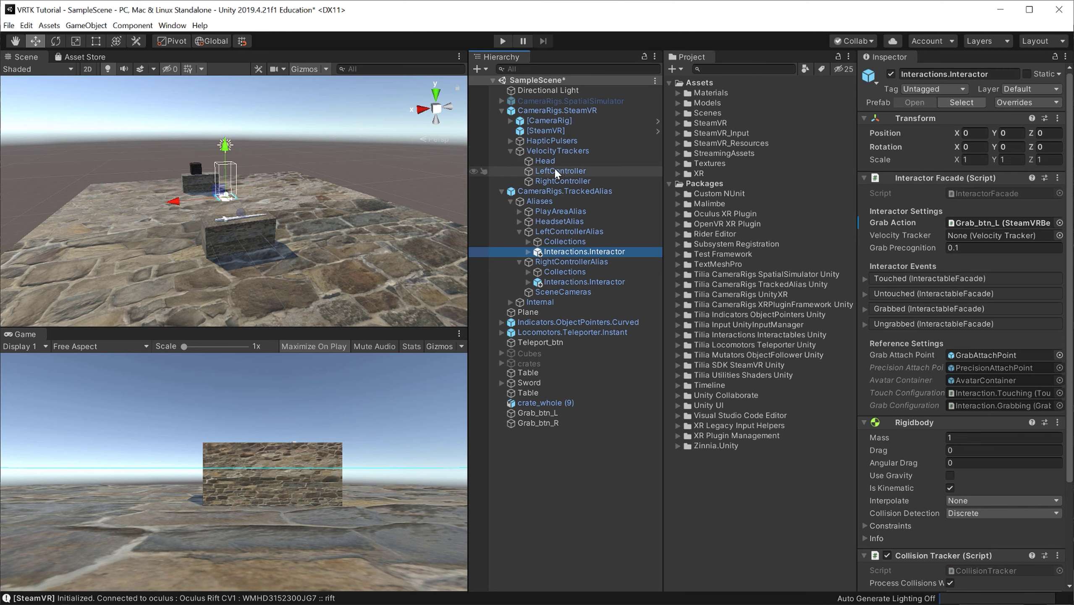
left_click_drag(553, 172, 978, 236)
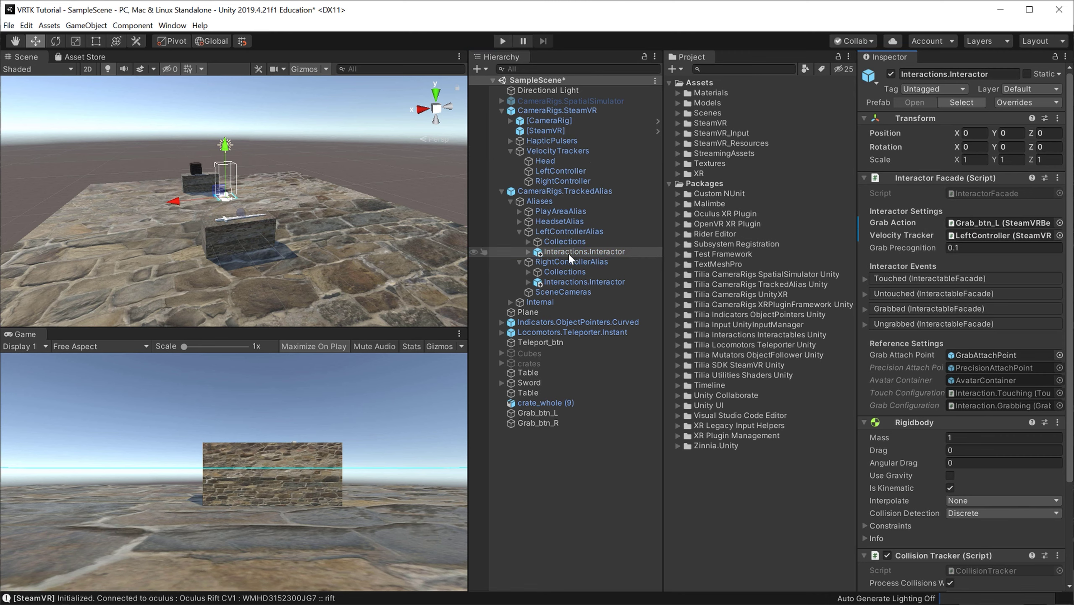
- Assign RightController as the Velocity Tracker and Grab_btn_R as the Grab Action of the Interactions.Interactor under RightControllerAlias
left_click(581, 281)
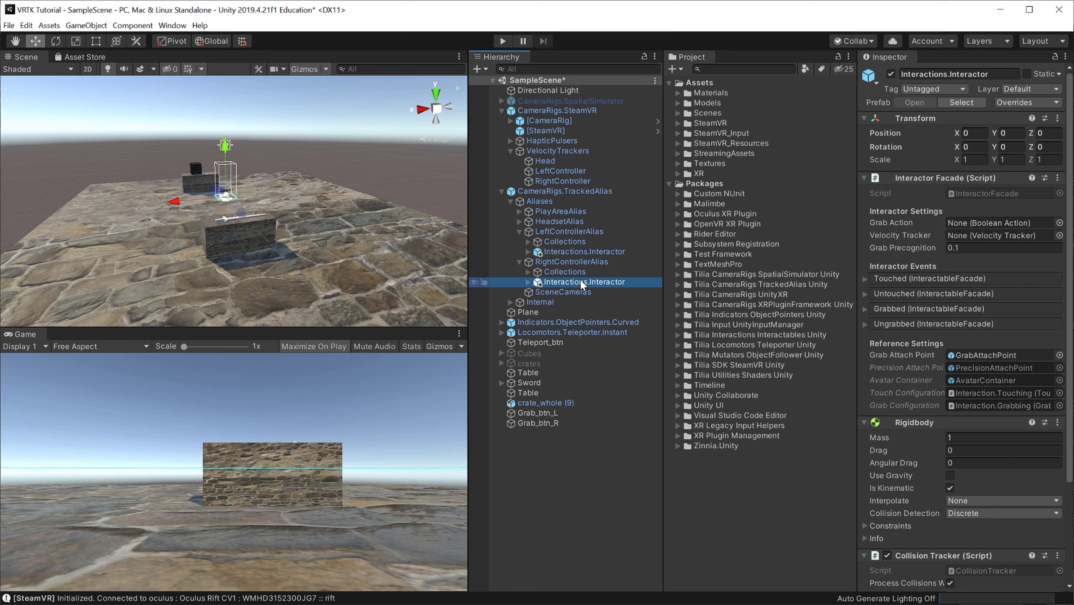
left_click_drag(558, 211, 976, 237)
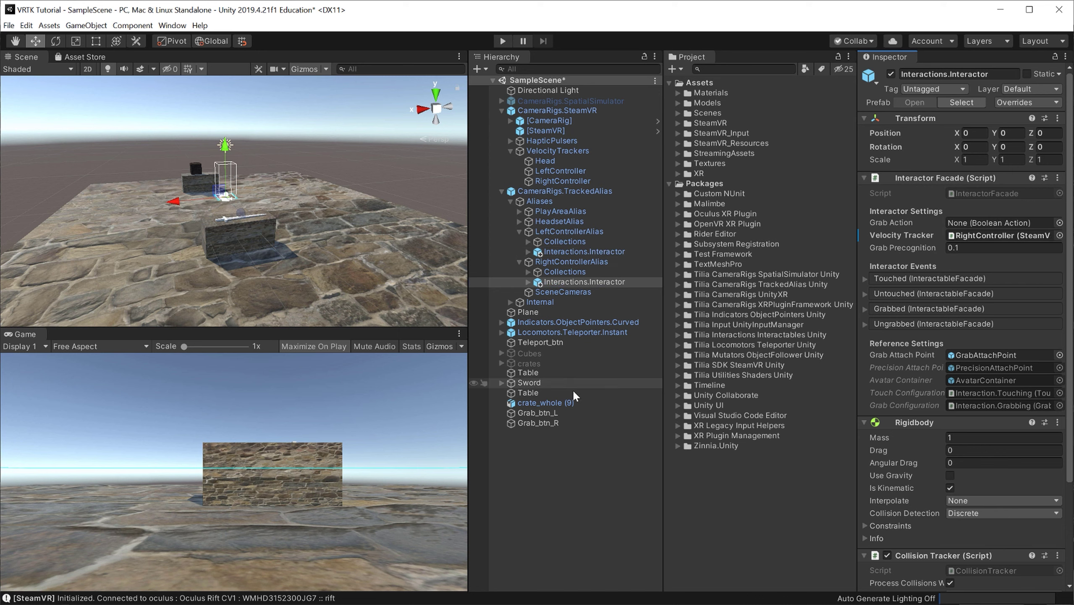
left_click_drag(540, 422, 982, 223)
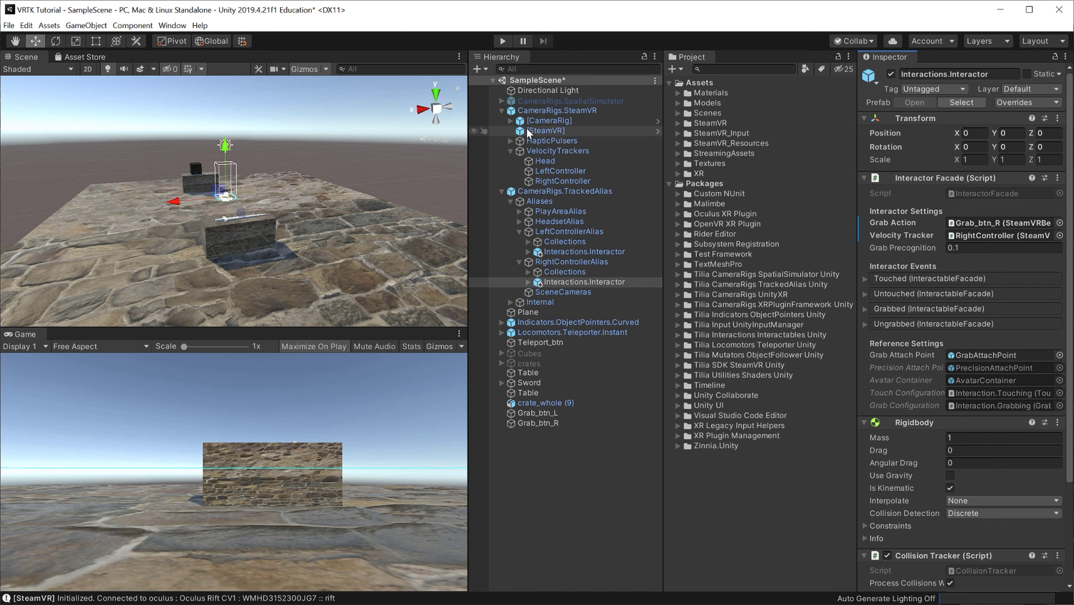
left_click(501, 109)
left_click(501, 120)
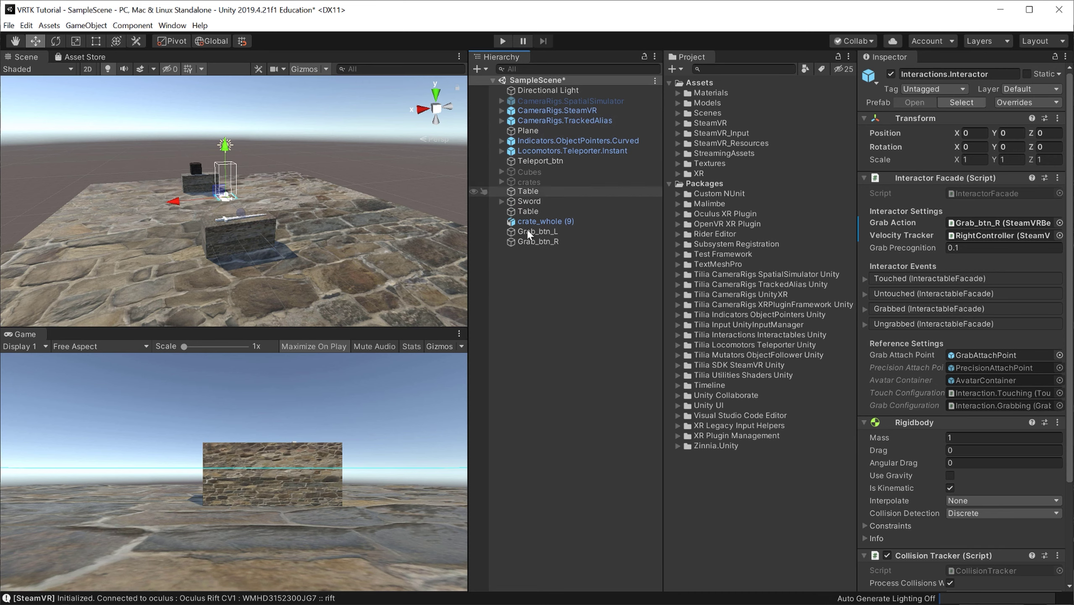
- Examine the crate and the sword on their tables, including the Sword mesh and its parent object
key("q")
middle_click_drag(244, 182, 296, 213)
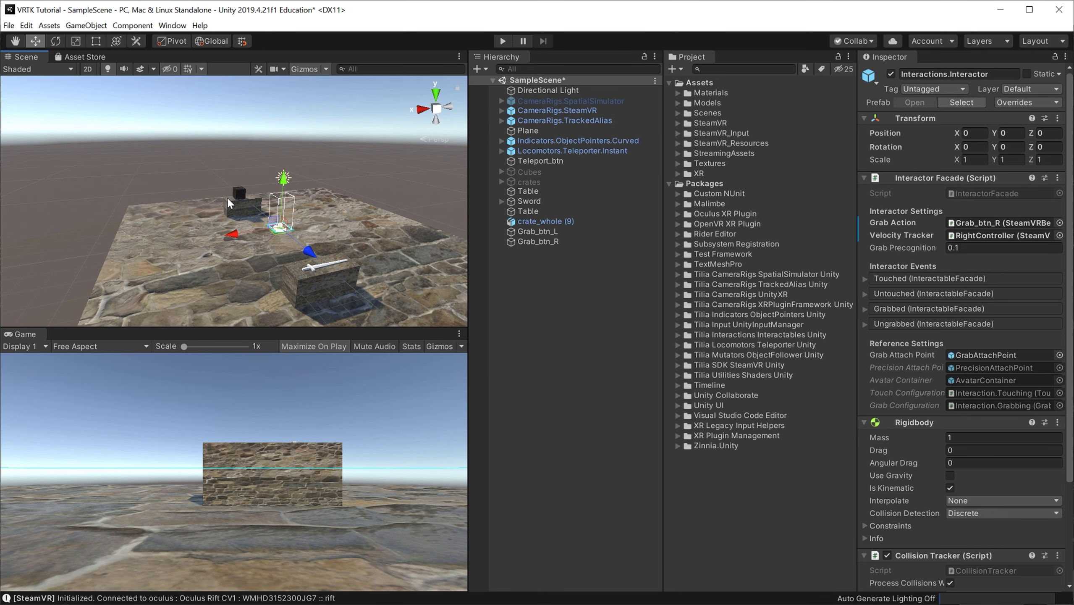
left_click(239, 192)
left_click(311, 271)
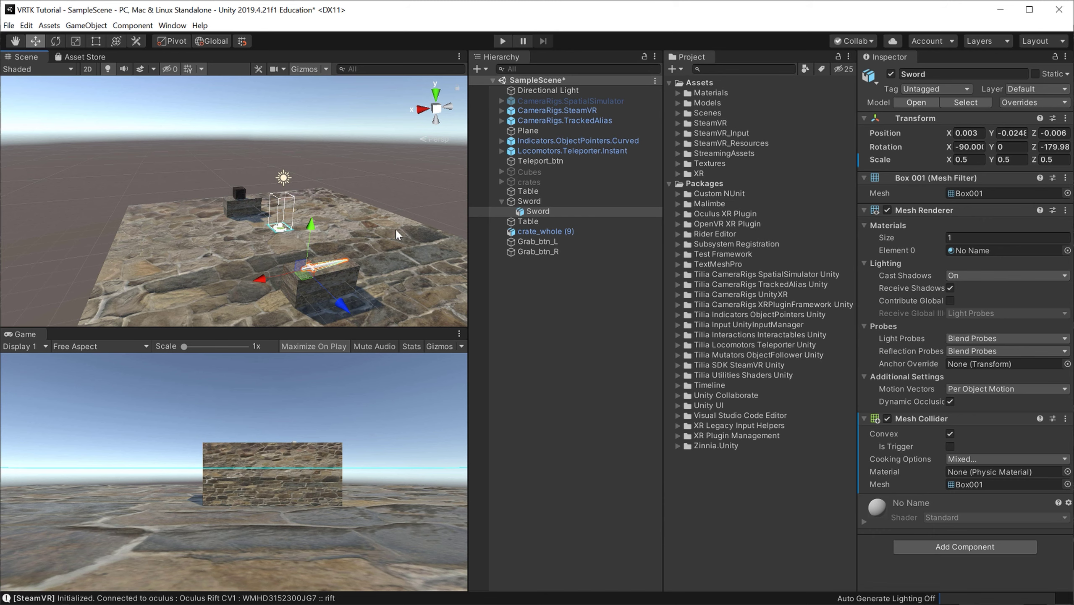
left_click(532, 206)
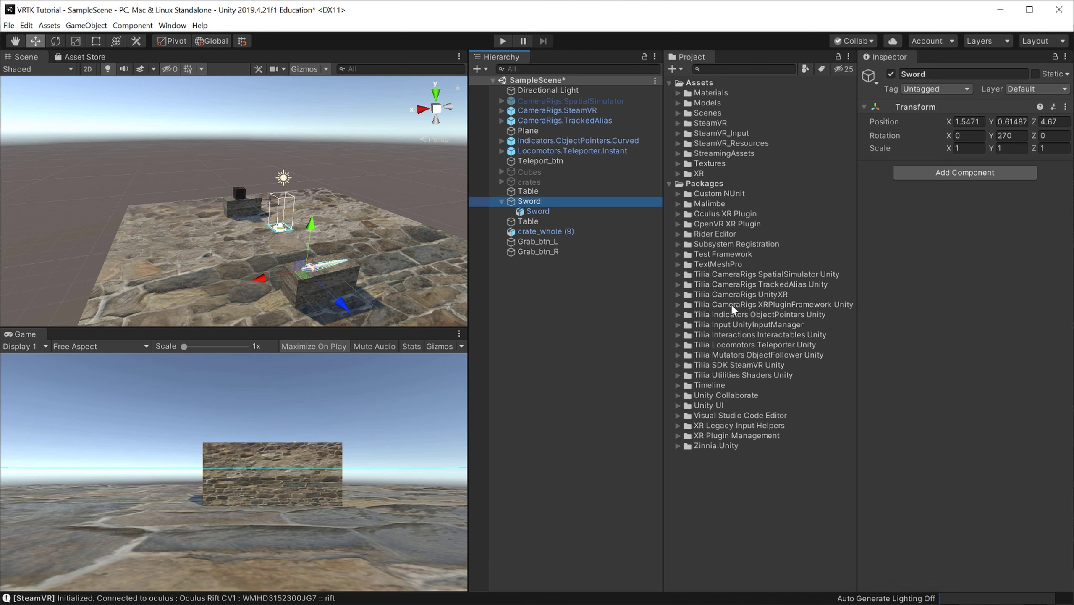
- Add the Interactions.Interactable prefab from Tilia Interactions Interactables Unity to the scene and move it to about X -3.74
left_click(724, 336)
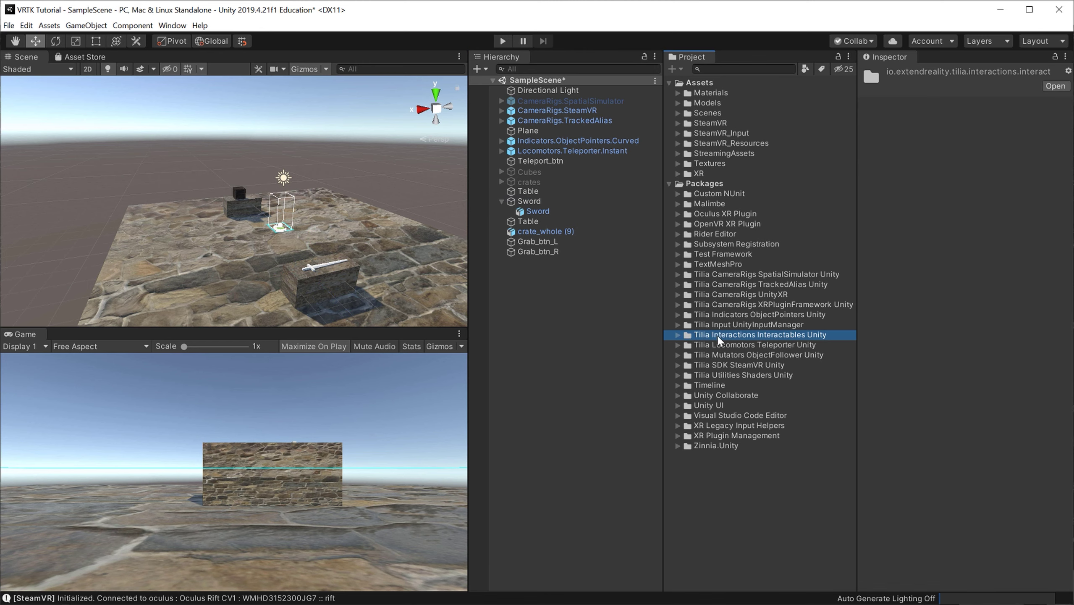
left_click(679, 336)
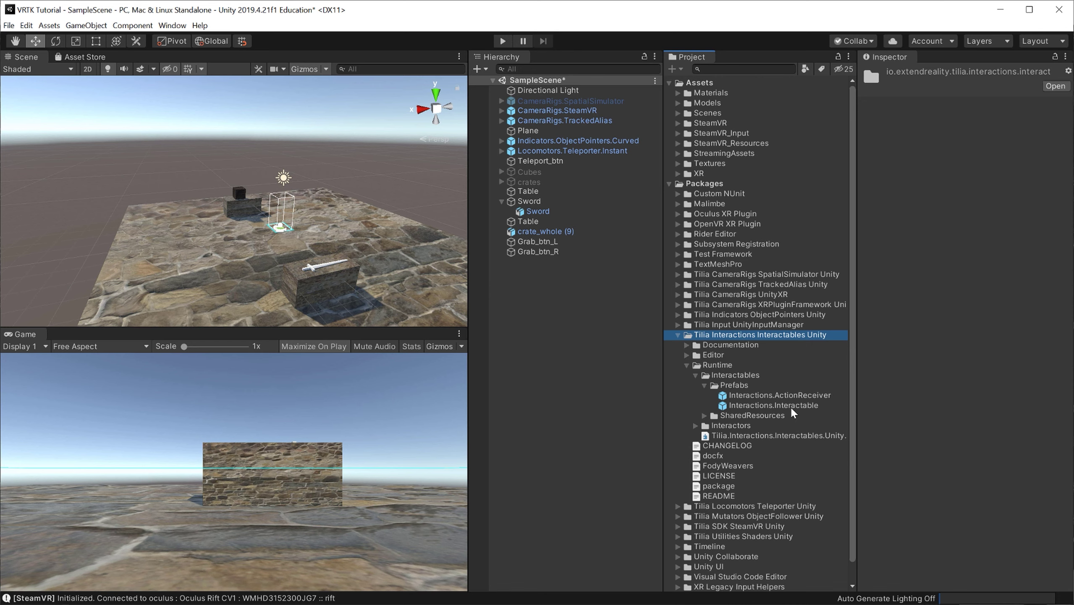
left_click_drag(775, 405, 578, 349)
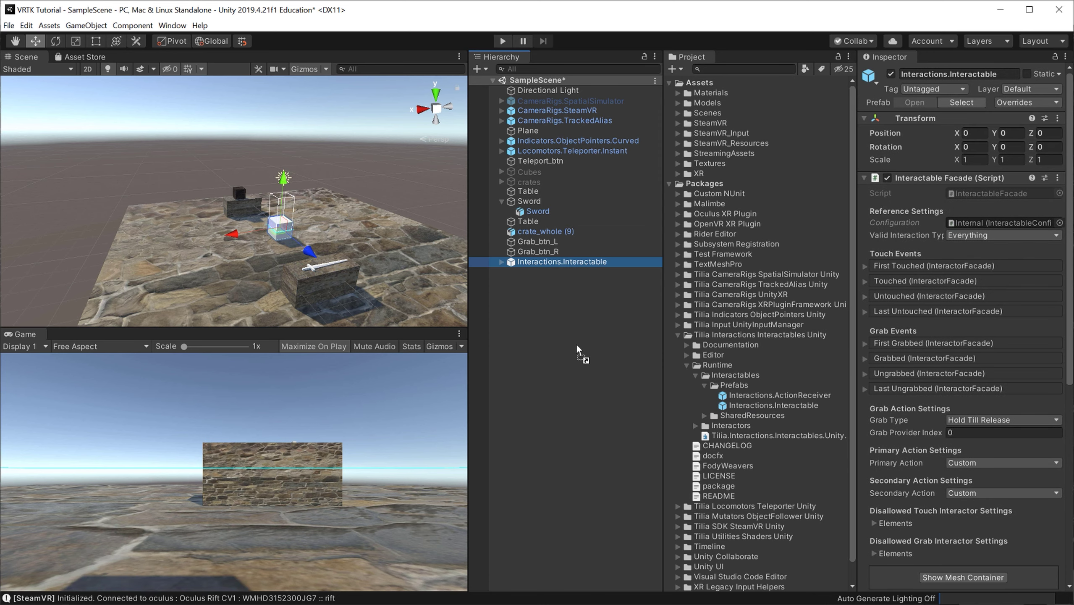
left_click_drag(234, 233, 332, 217)
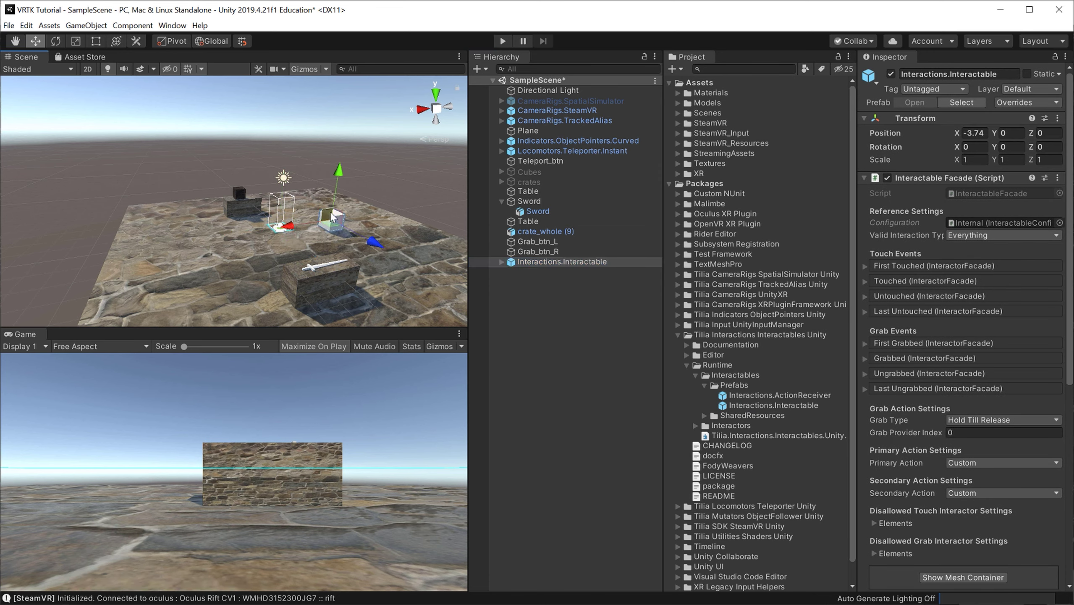
- Inspect the Cube inside the Interactions.Interactable's MeshContainer, and delete the whole Interactions.Interactable object from the scene
left_click(502, 264)
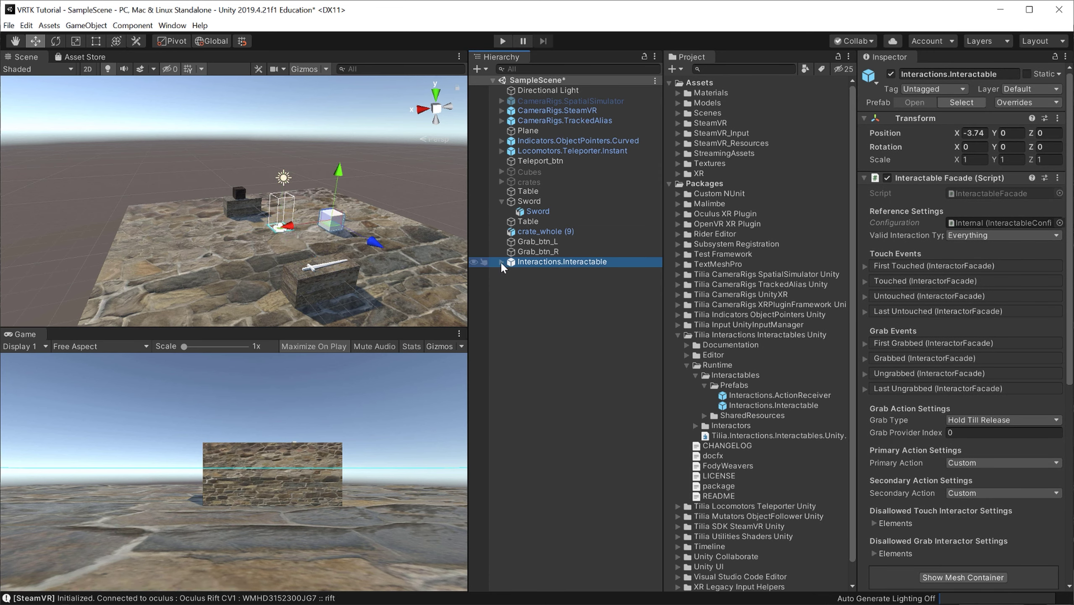
left_click(501, 263)
left_click(510, 273)
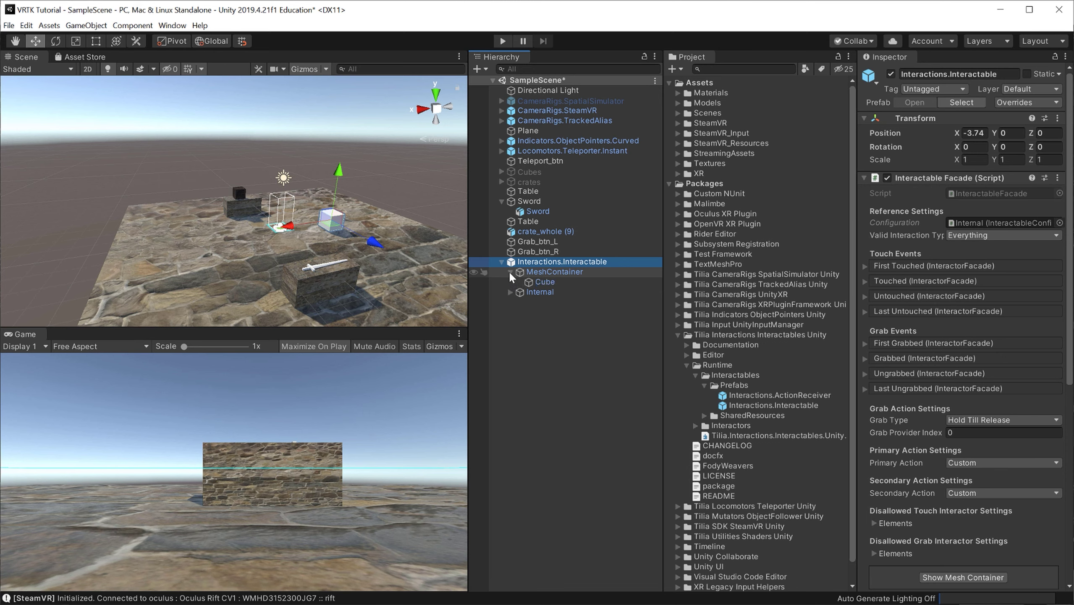
left_click(548, 282)
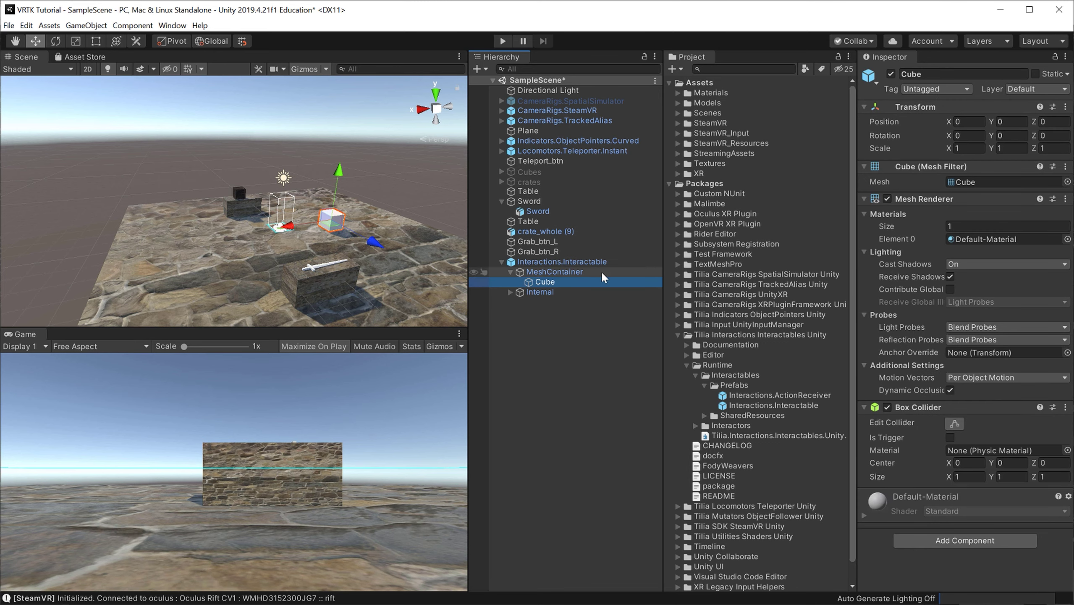
left_click(549, 266)
key("Delete")
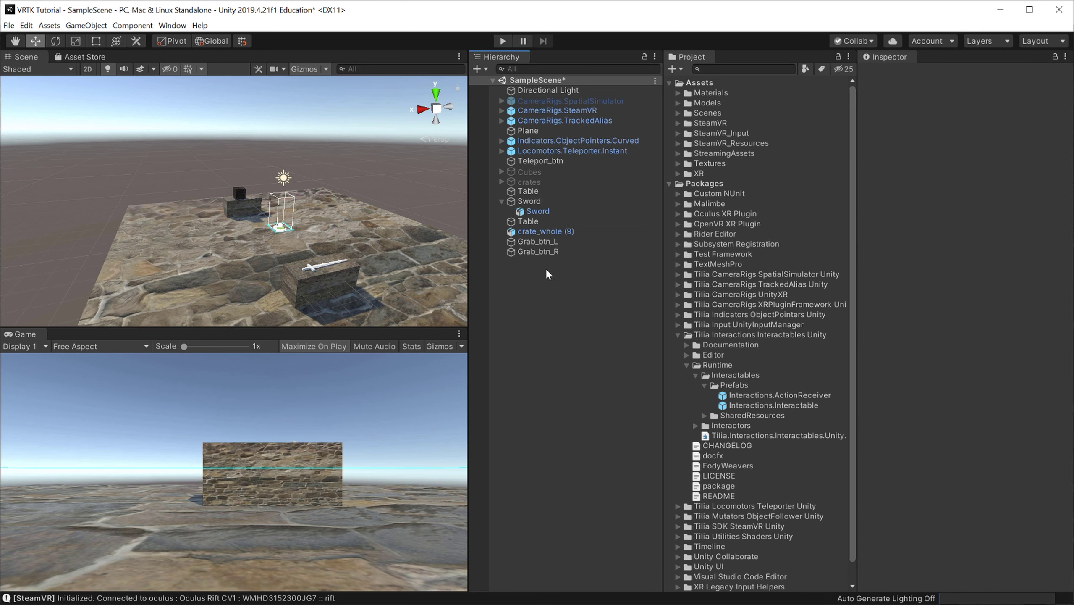
- Convert the crate on the table, crate_whole (9), into an interactable with the Tilia Interactable Creator
left_click(246, 205)
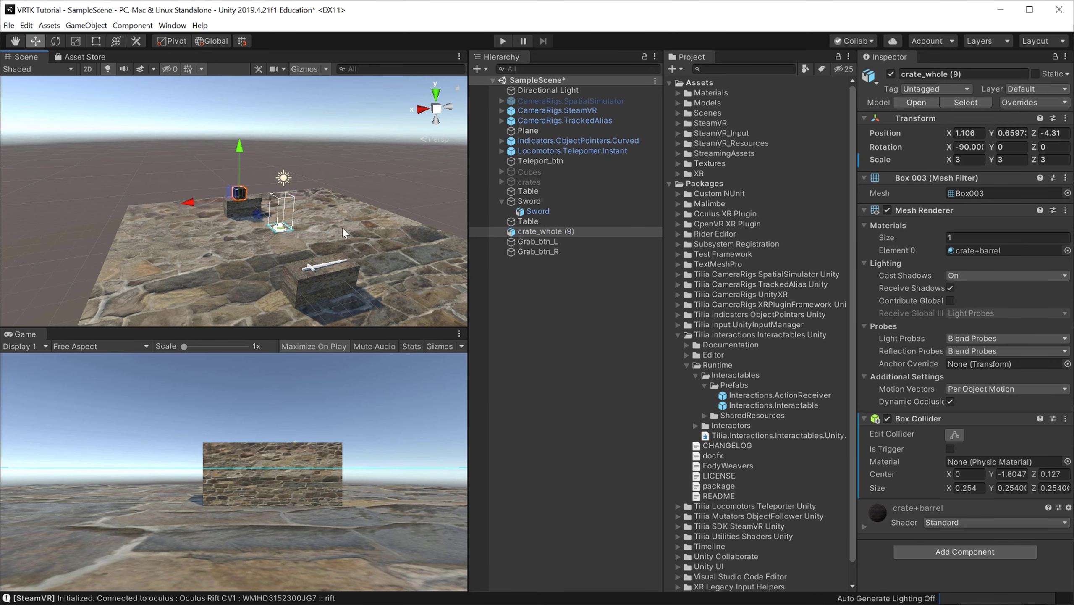
left_click(170, 26)
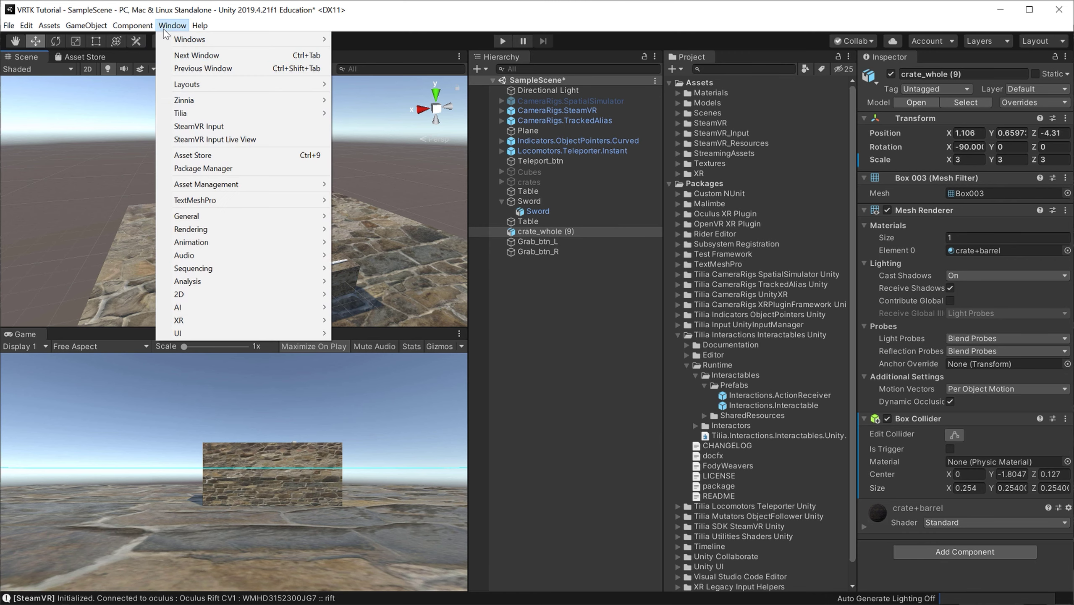
mouse_move(300, 115)
mouse_move(397, 124)
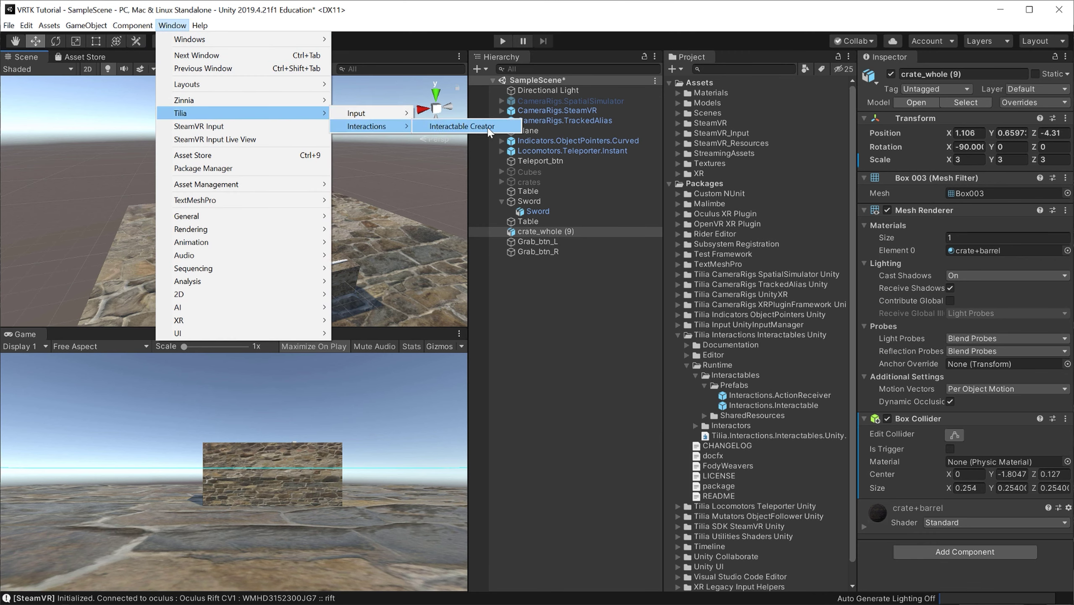
left_click(488, 127)
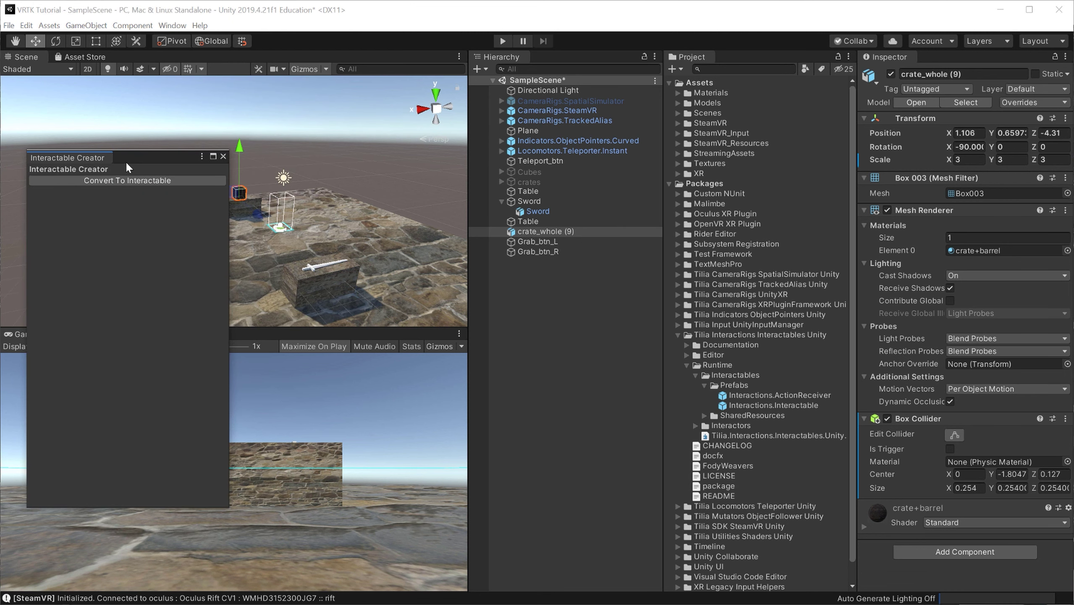
left_click_drag(126, 164, 105, 133)
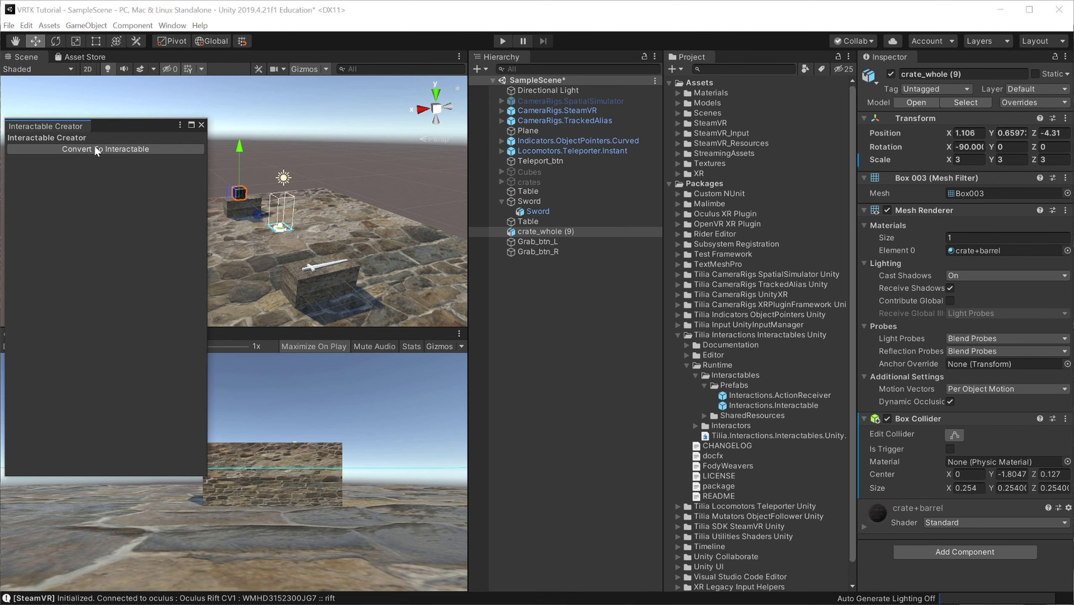
left_click(141, 149)
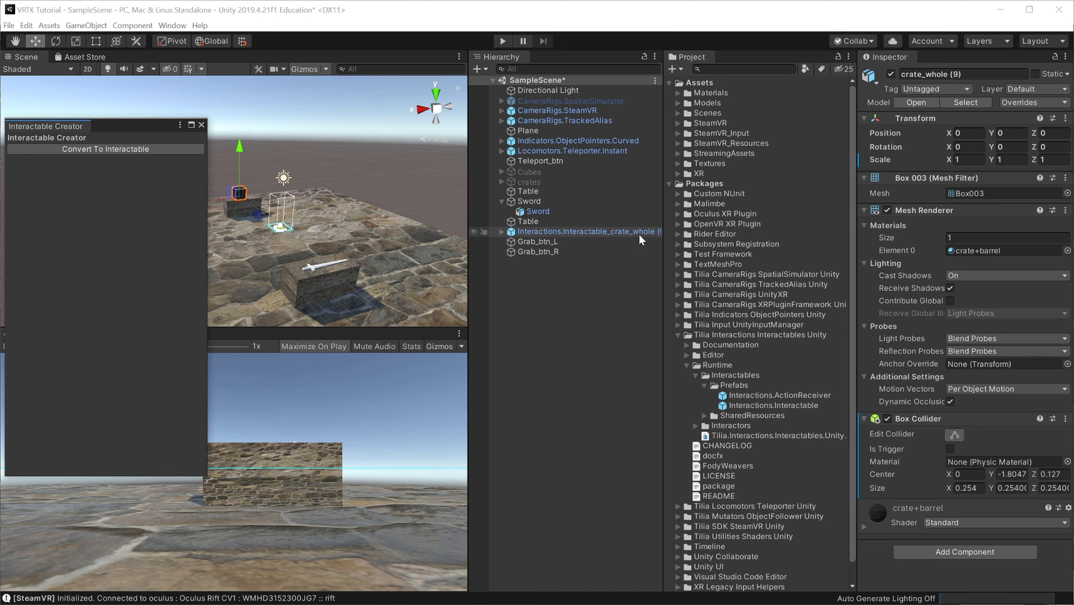
- Set the crate interactable's Primary Action to Interactable.GrabAction.Follow and its Secondary Action to Interactable.GrabAction.Swap
left_click(591, 231)
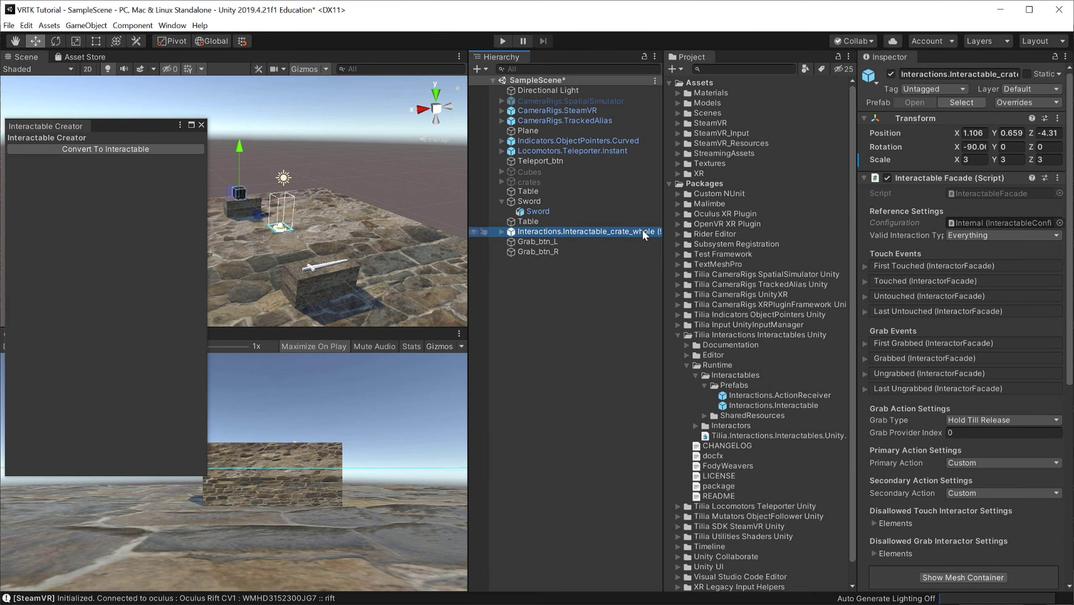
scroll(937, 321, "down", 5)
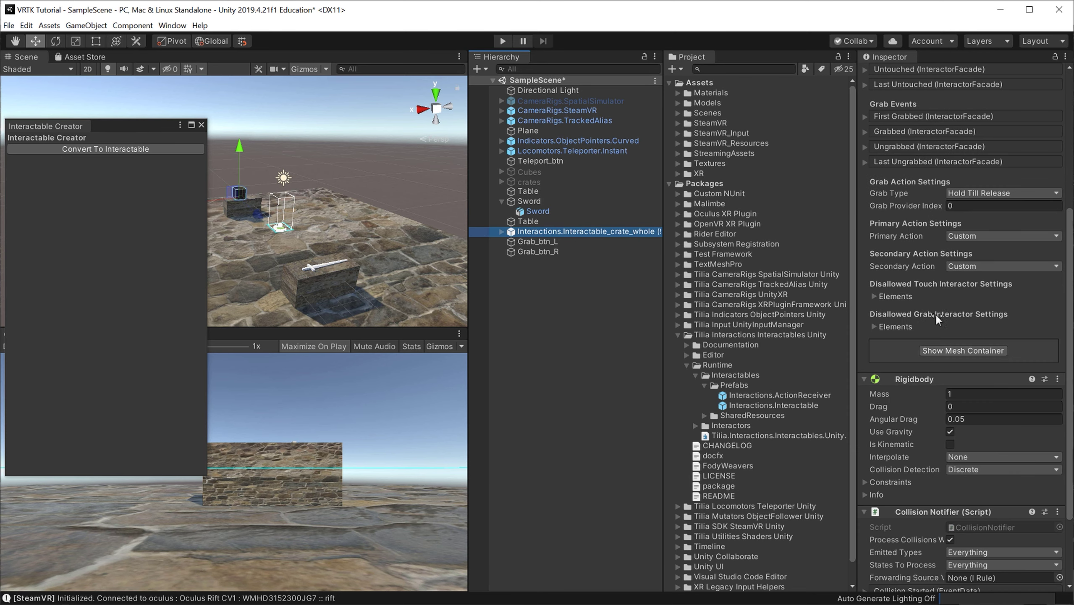
scroll(936, 315, "up", 3)
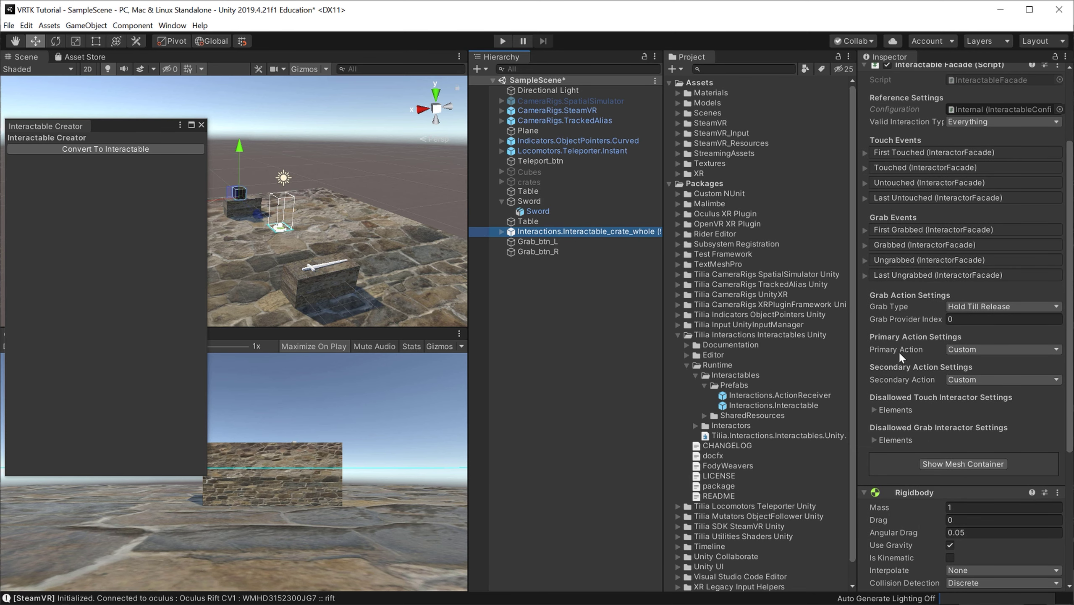
left_click(983, 351)
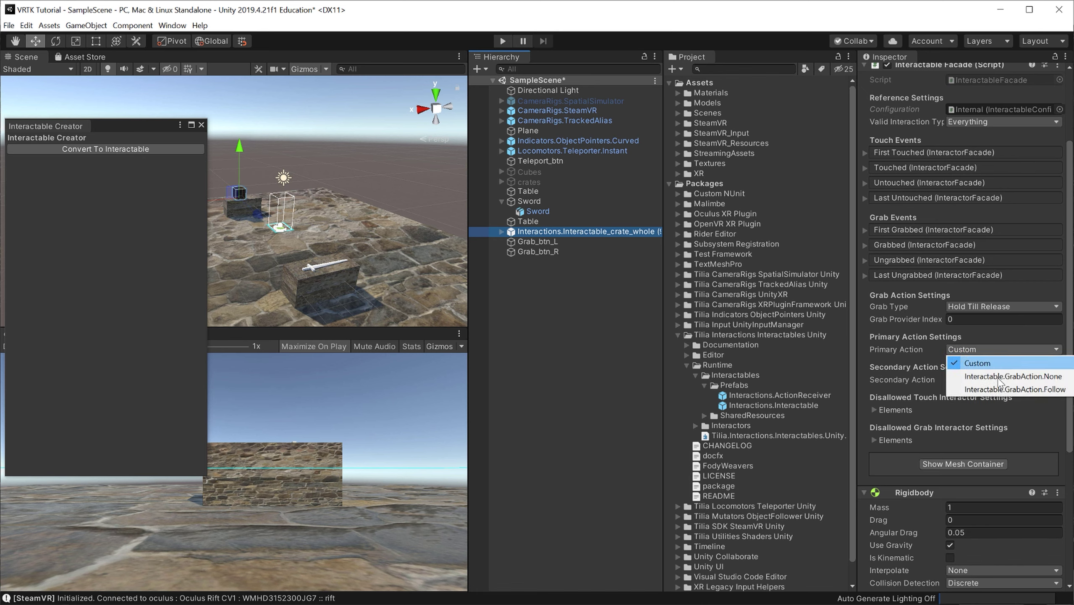
left_click(1025, 389)
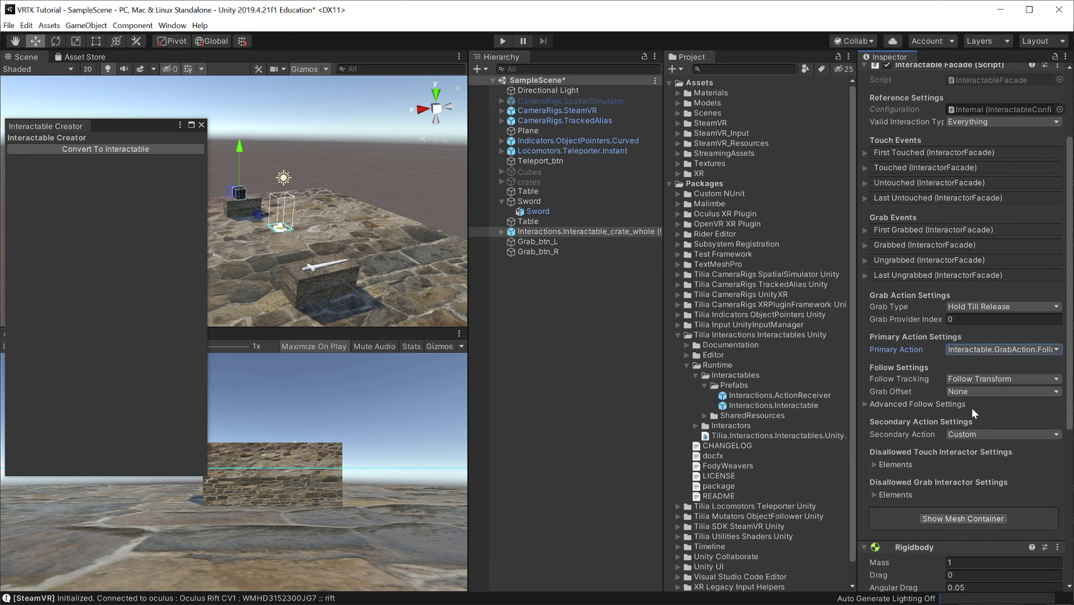
left_click(976, 434)
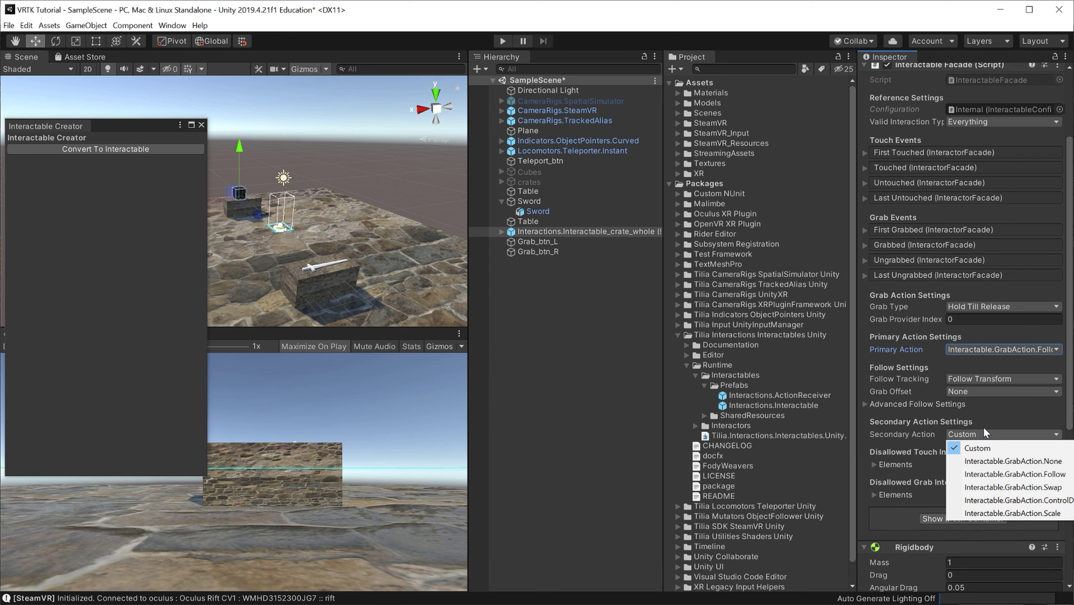
left_click(1015, 488)
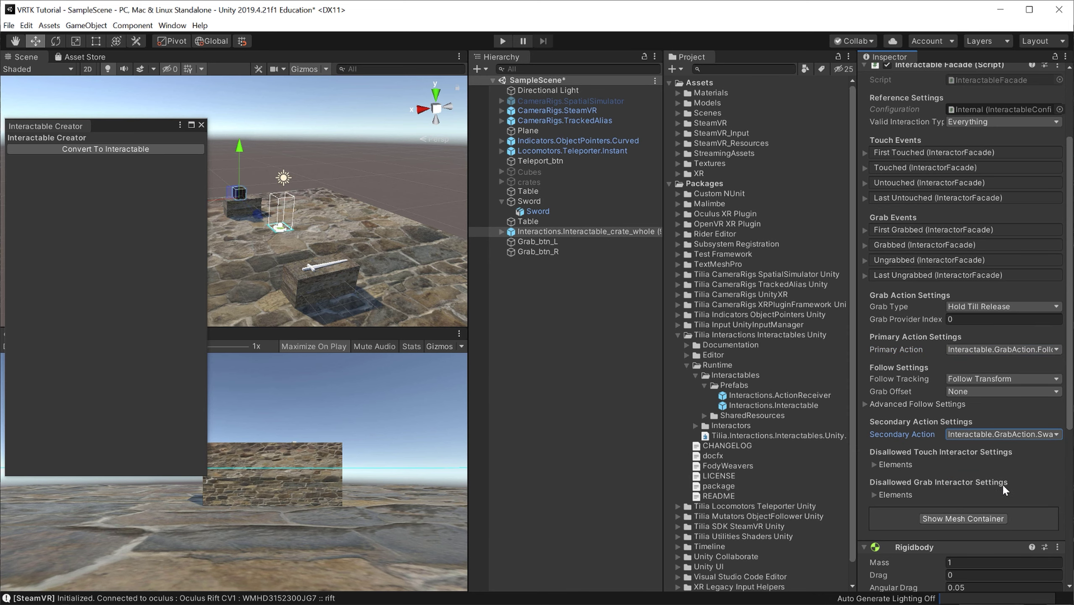
- Convert the parent Sword object into an interactable and test grabbing in a play-mode run of the scene
left_click(318, 271)
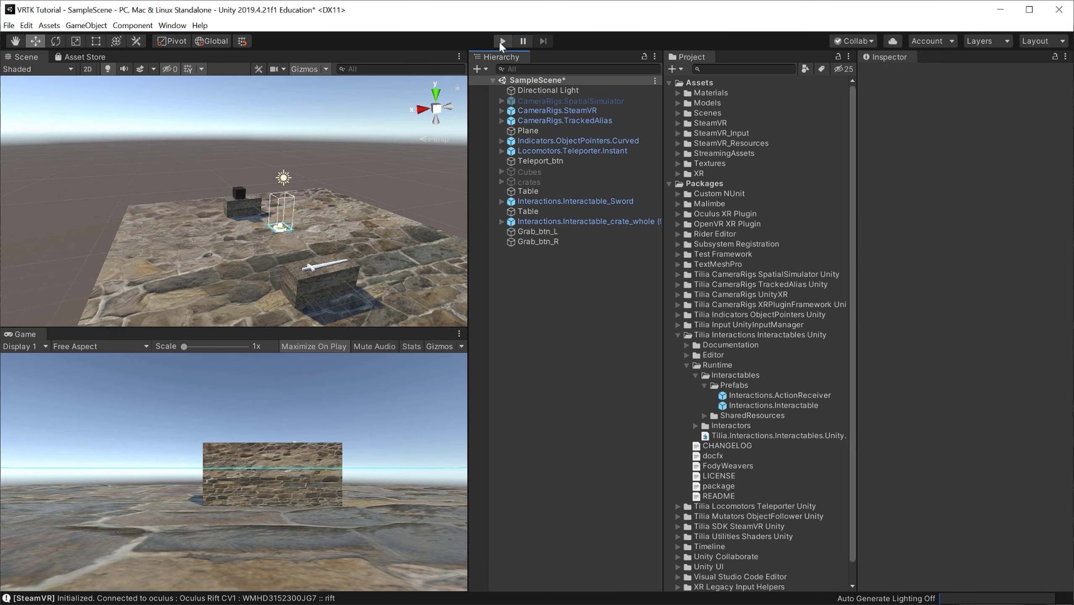
left_click(501, 42)
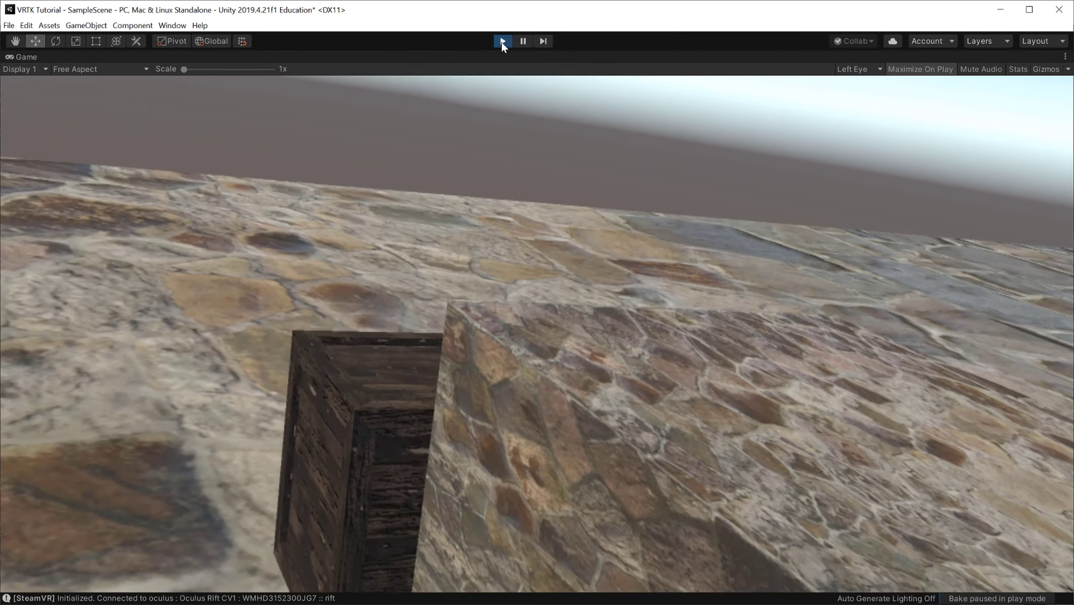
left_click(503, 42)
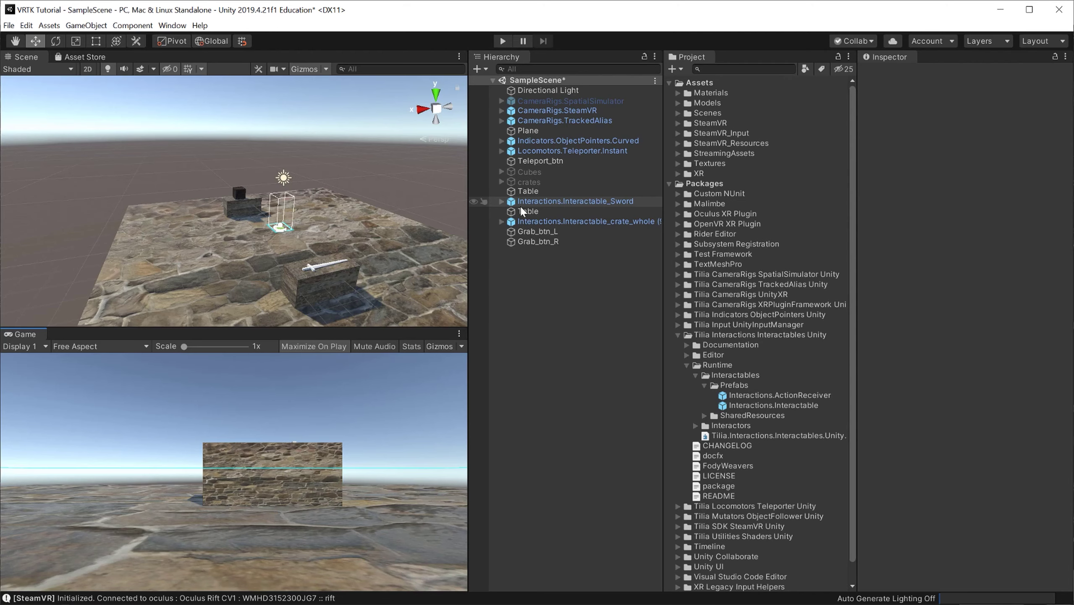
- Activate the Cubes and crates groups and test the scene in play mode again
left_click(539, 173, "ctrl")
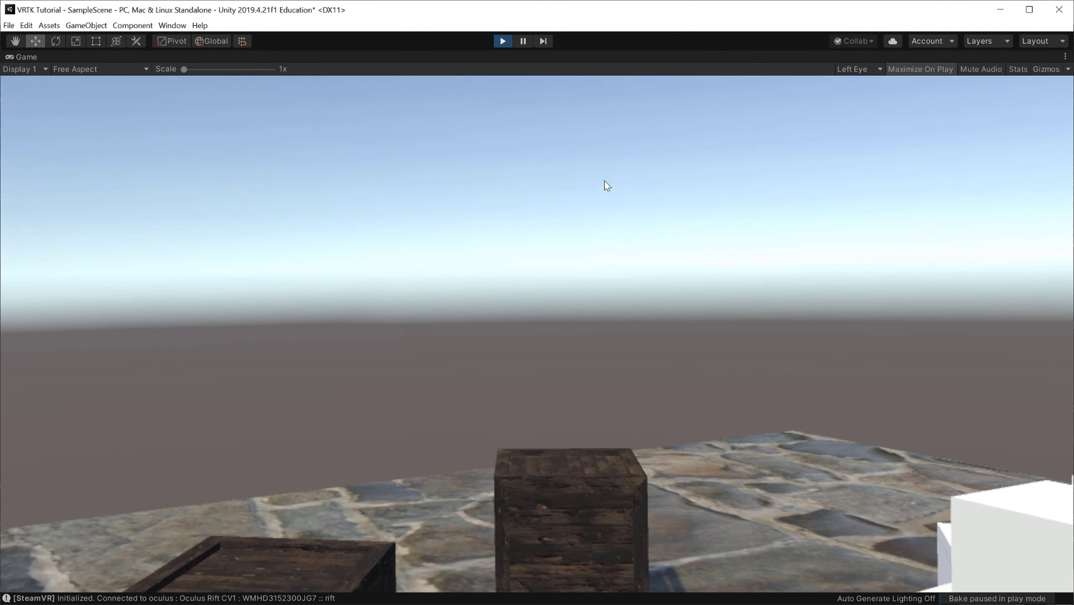
left_click(503, 41)
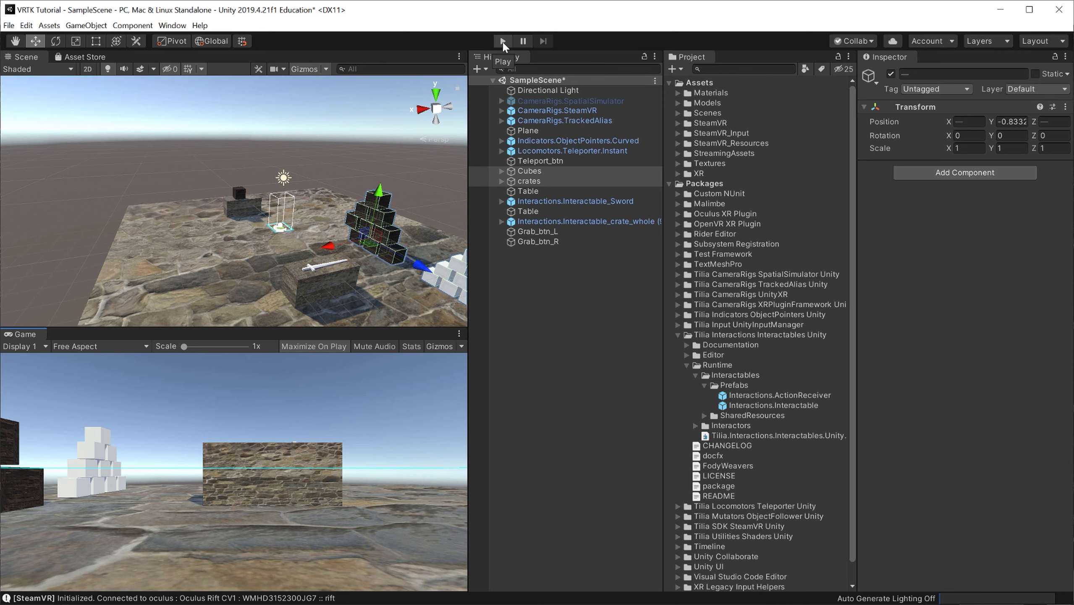